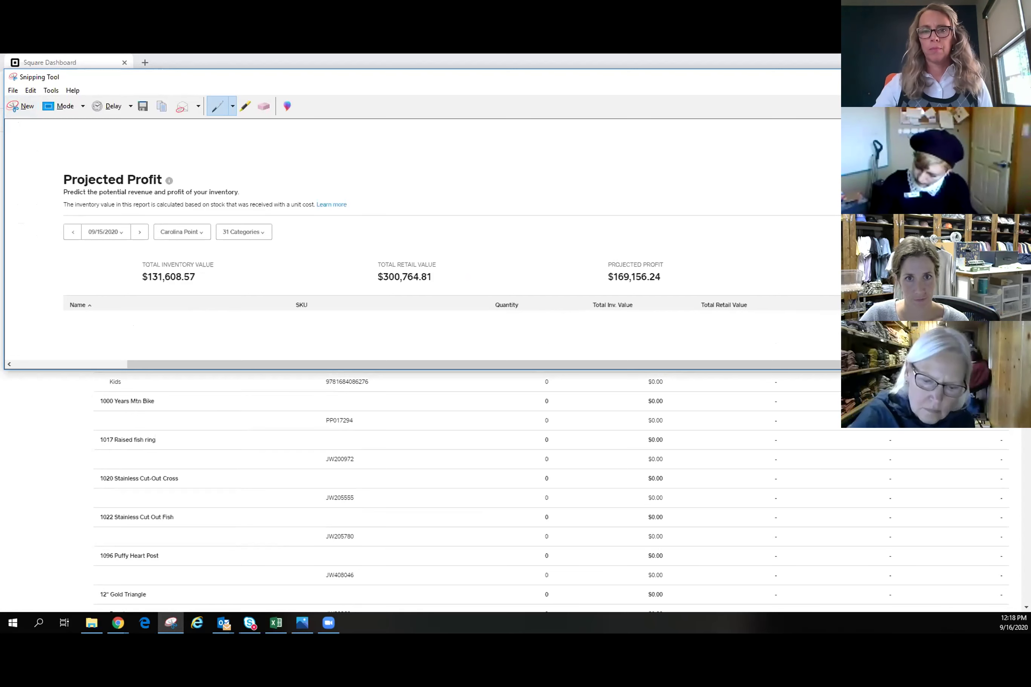
Start a new snip and discard the unsaved snip of the Projected Profit report
key("ctrl+n")
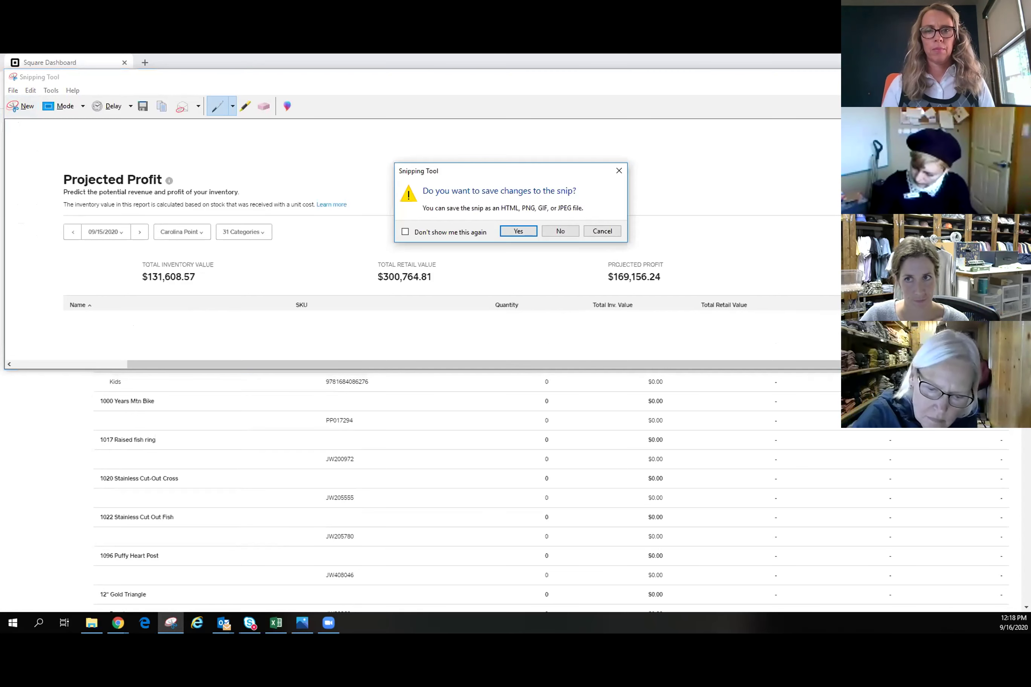
left_click(563, 231)
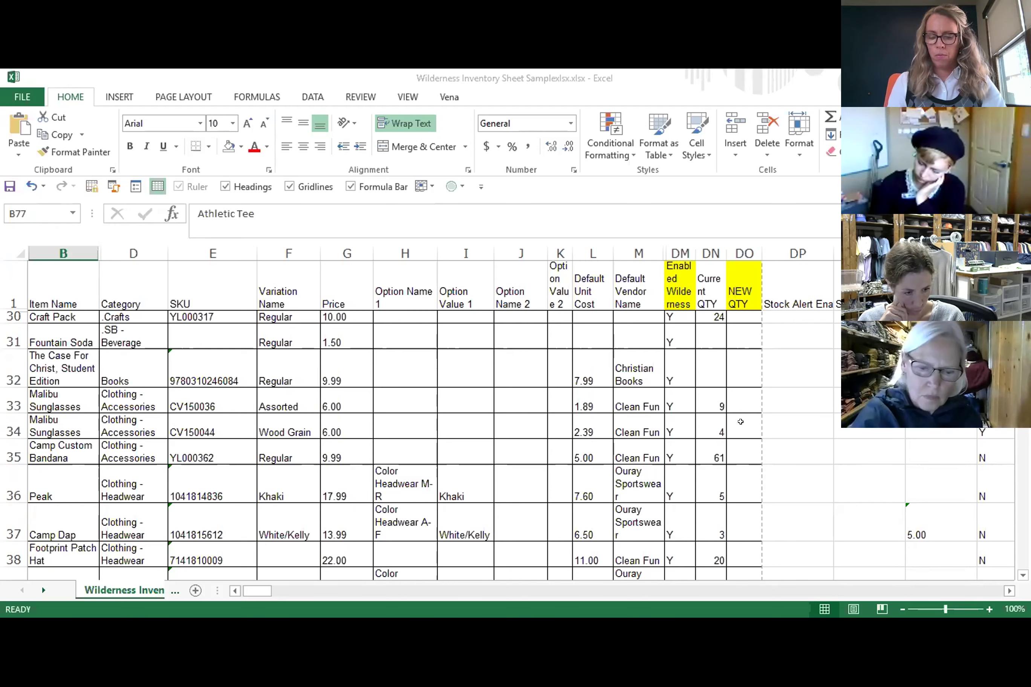
Look at the column headers of the New Items sheet and return to the Wilderness inventory sheet's category column
left_click(173, 584)
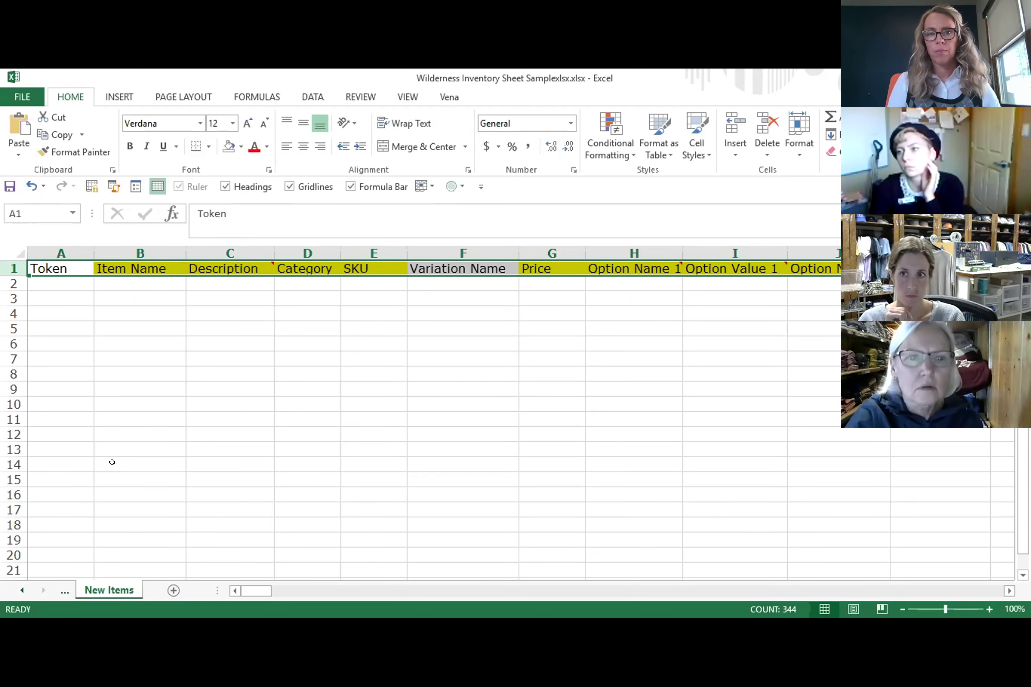
left_click(65, 592)
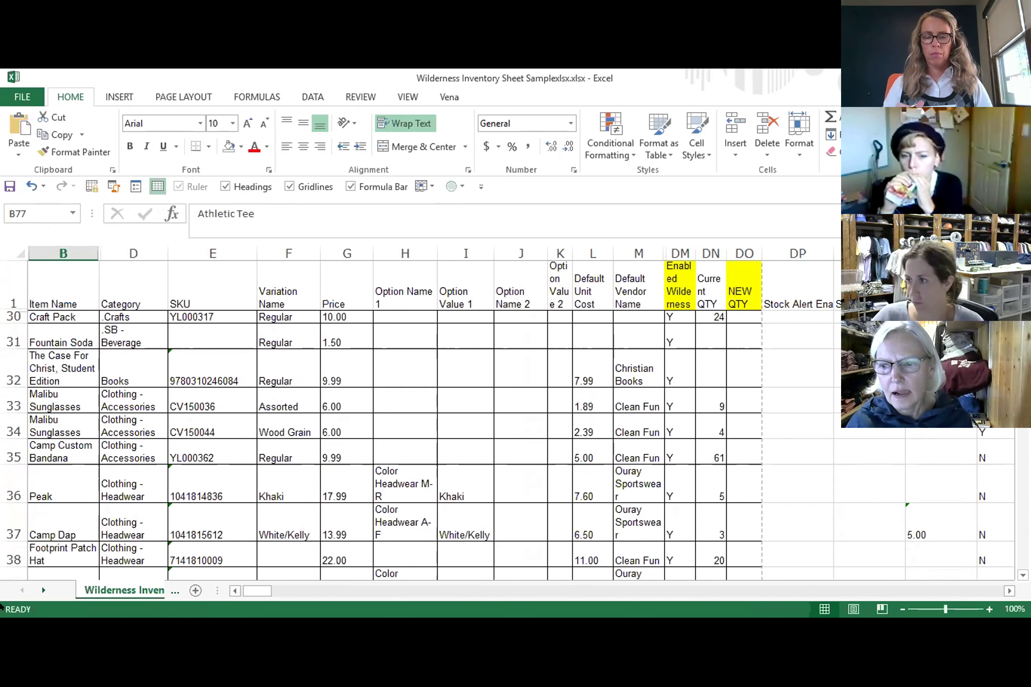
left_click(127, 401)
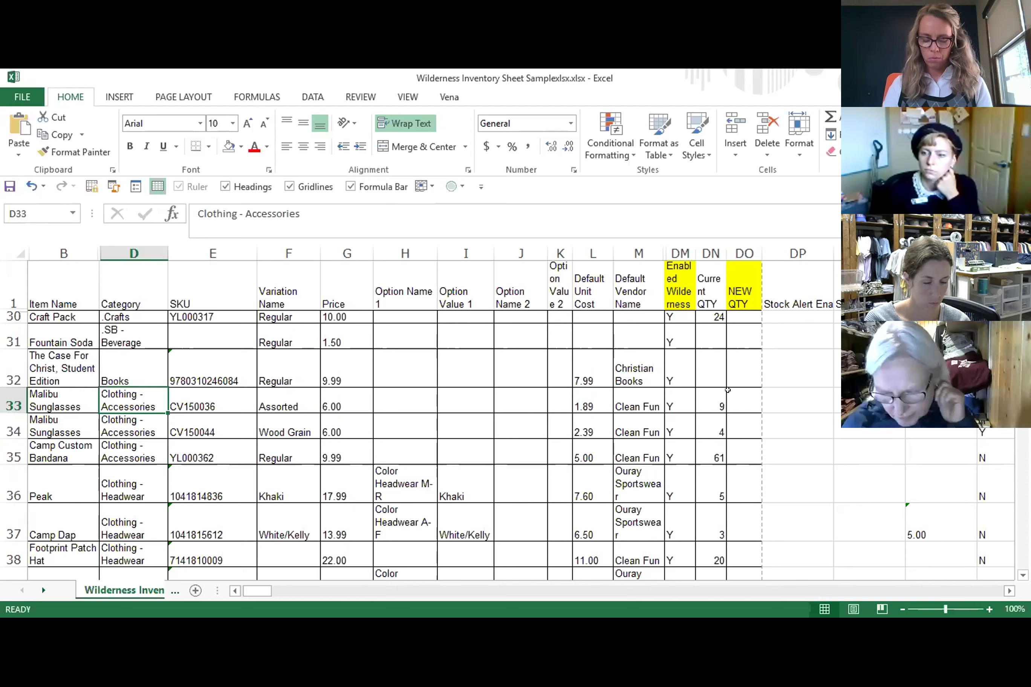
Preview the inventory sheet's printout and find the last page that holds the bordered item rows
left_click_drag(728, 324, 389, 483)
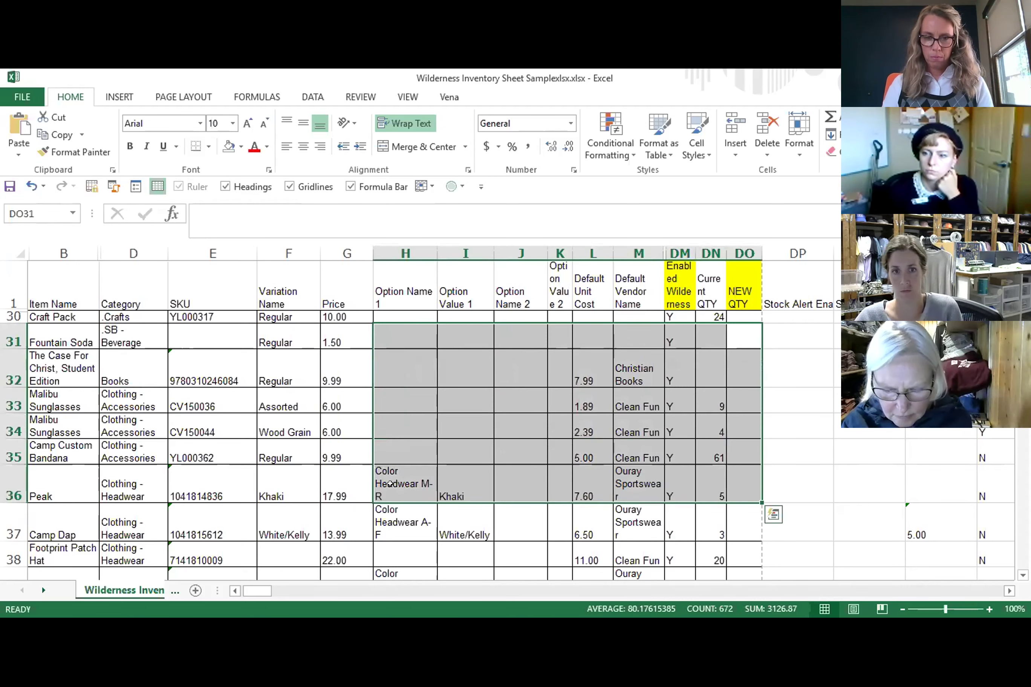
left_click(13, 97)
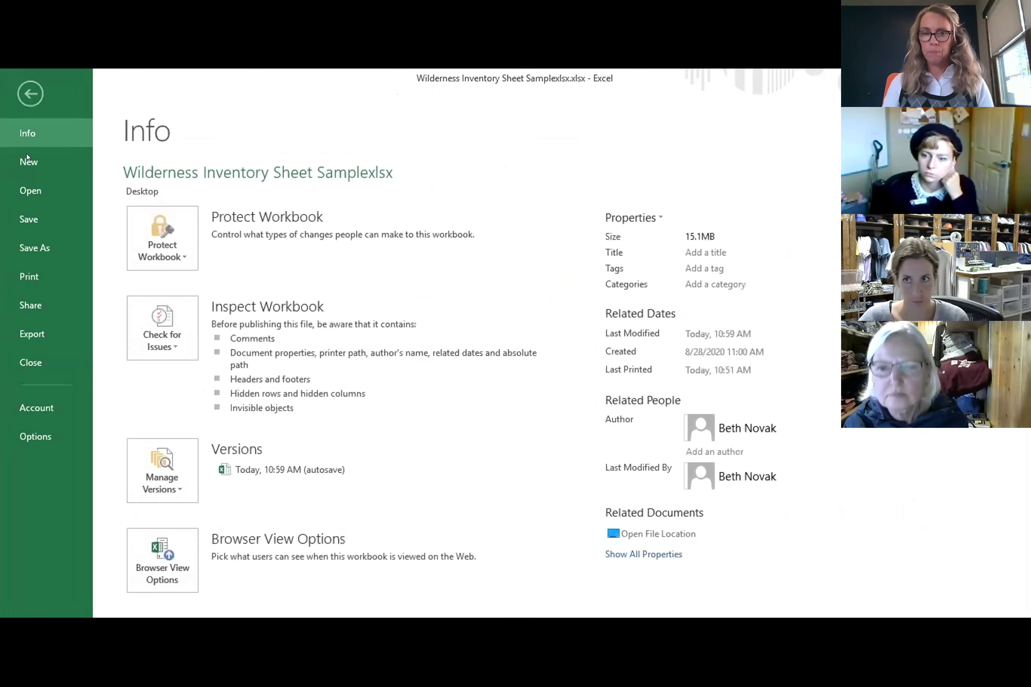
left_click(29, 276)
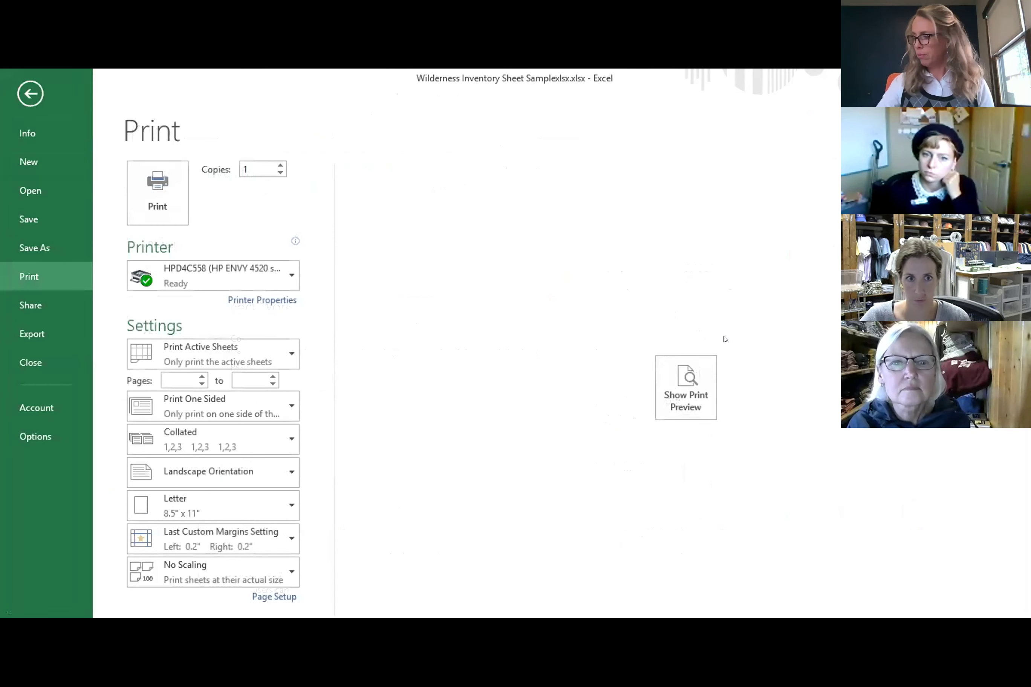
left_click(680, 402)
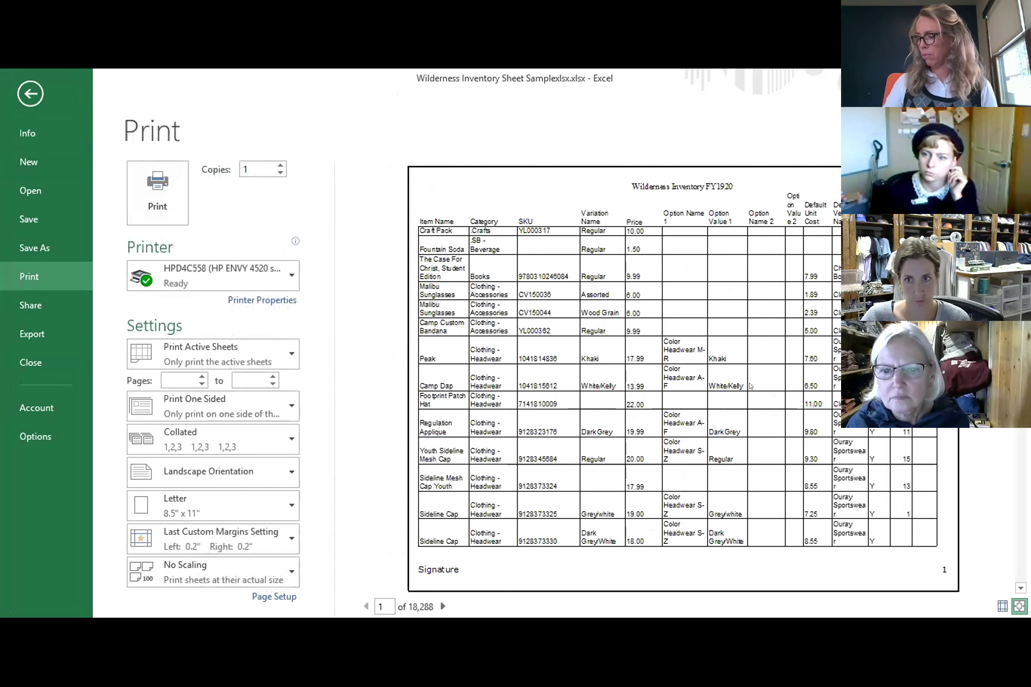
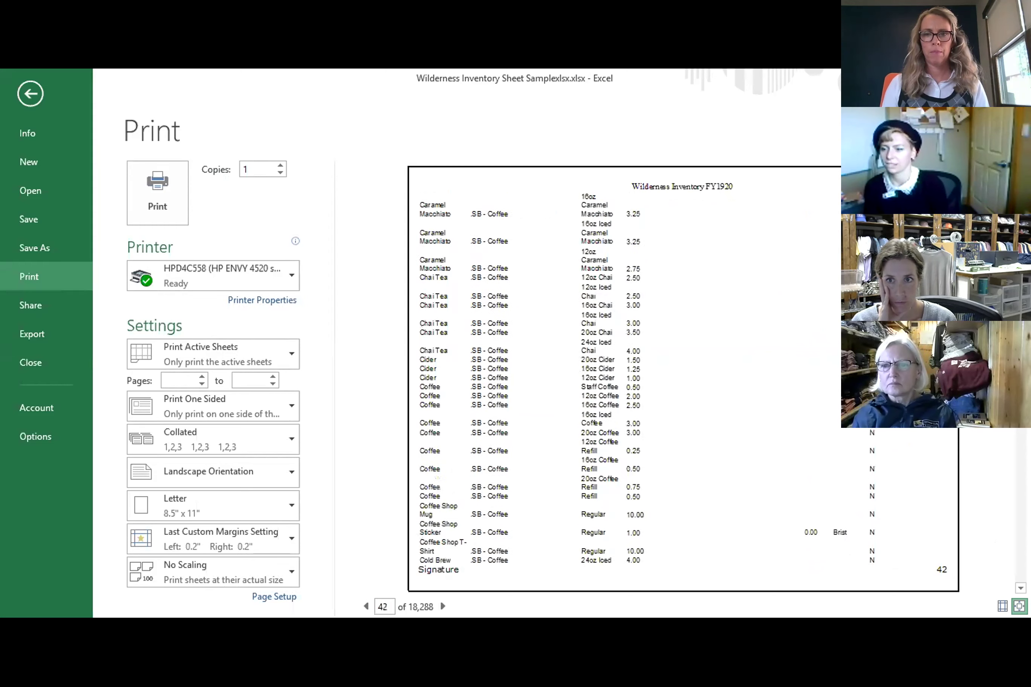
scroll(683, 377, "up", 1)
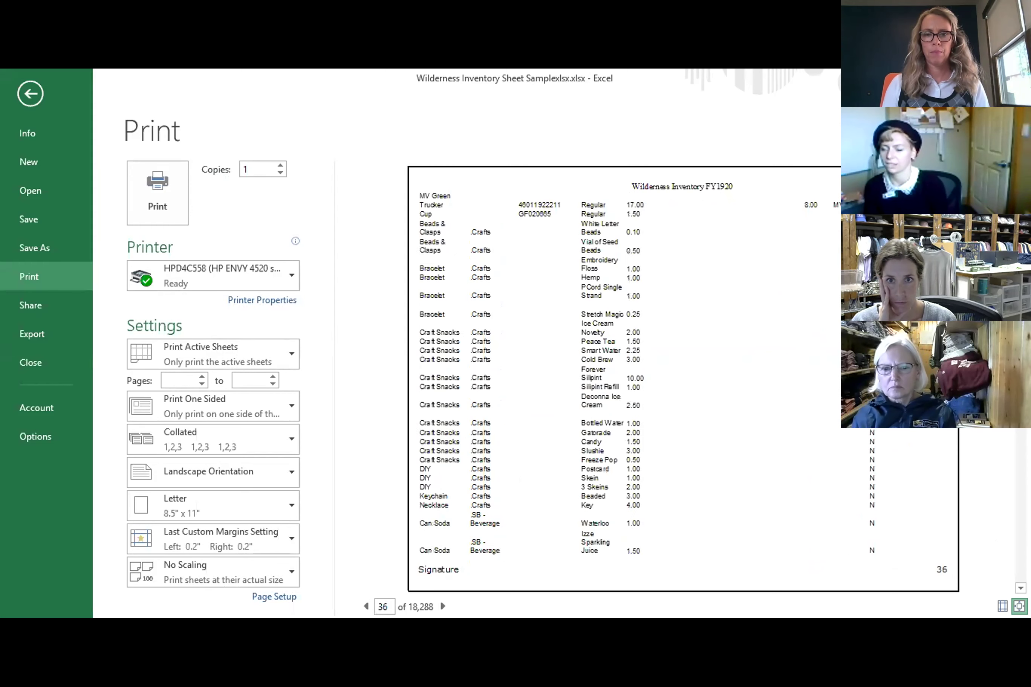
scroll(683, 377, "up", 1)
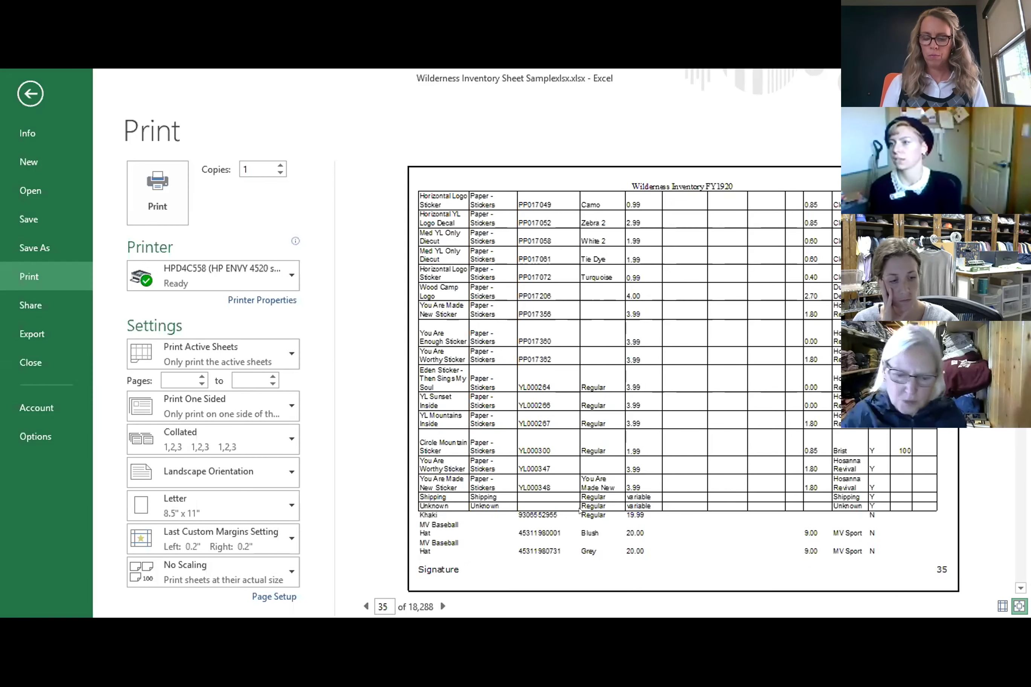
Set the print range to pages 1 to 35
left_click(202, 384)
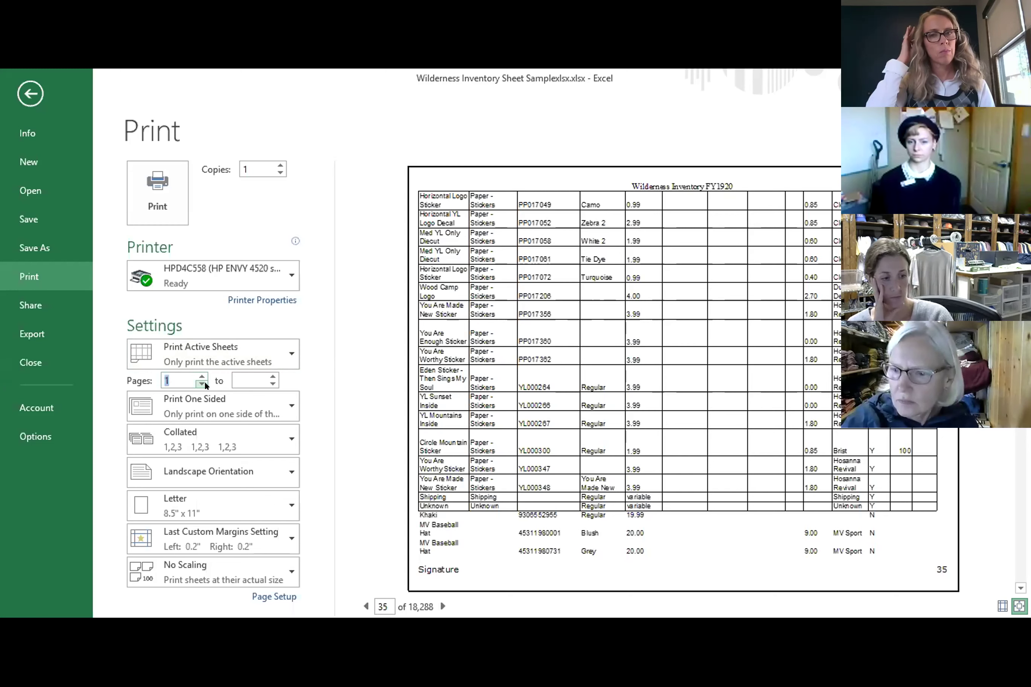
left_click(260, 379)
type("35")
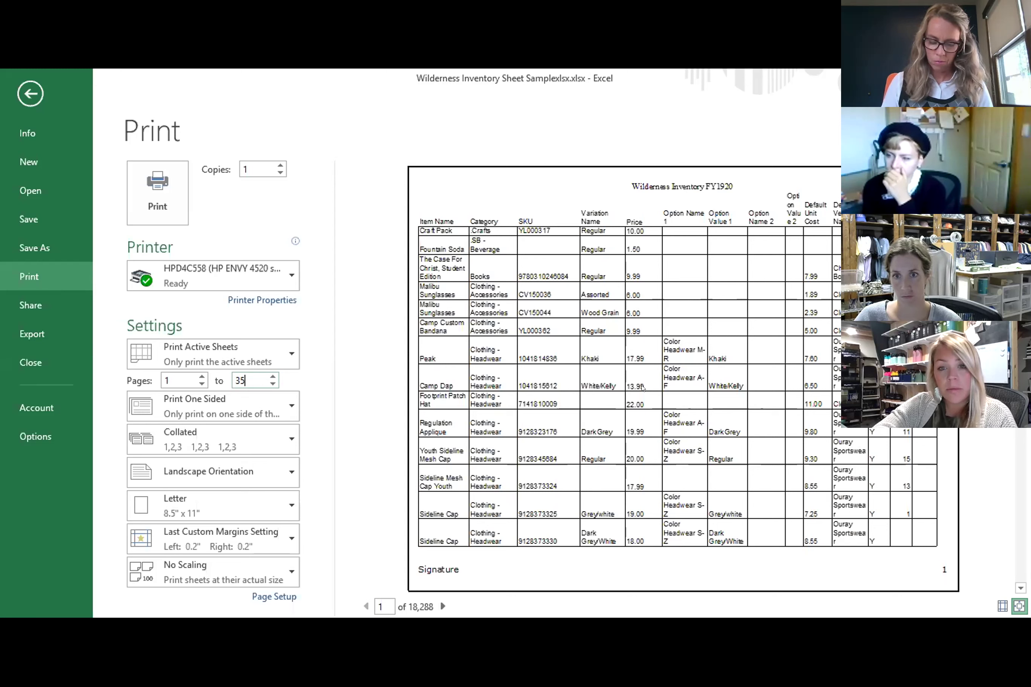
Look through the first three pages of the print preview and return to the worksheet
left_click(690, 161)
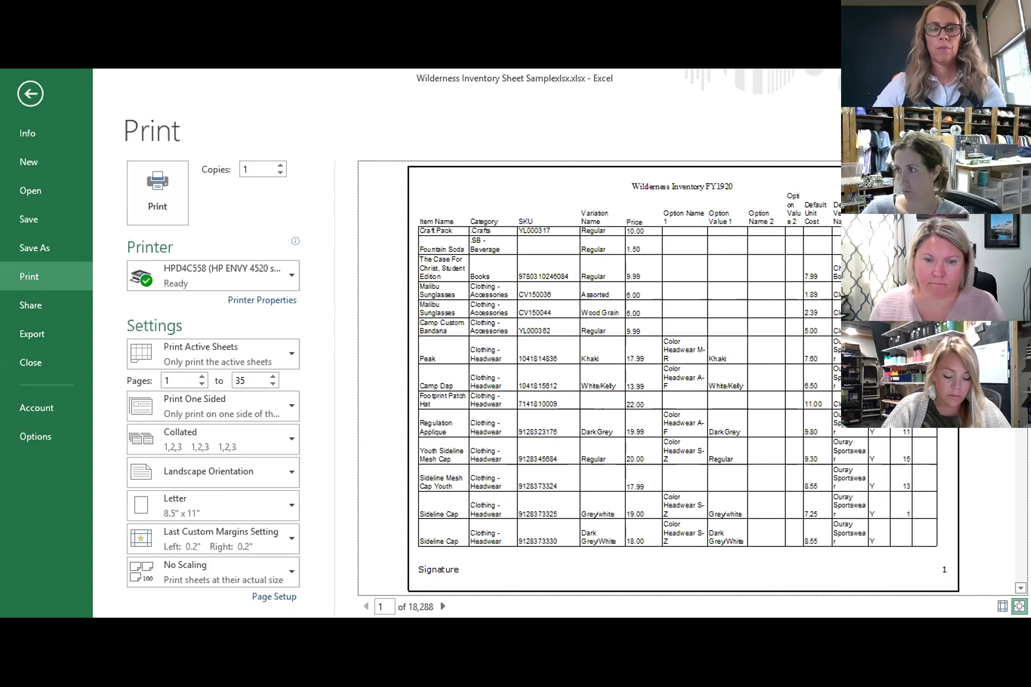
key("Page_Down")
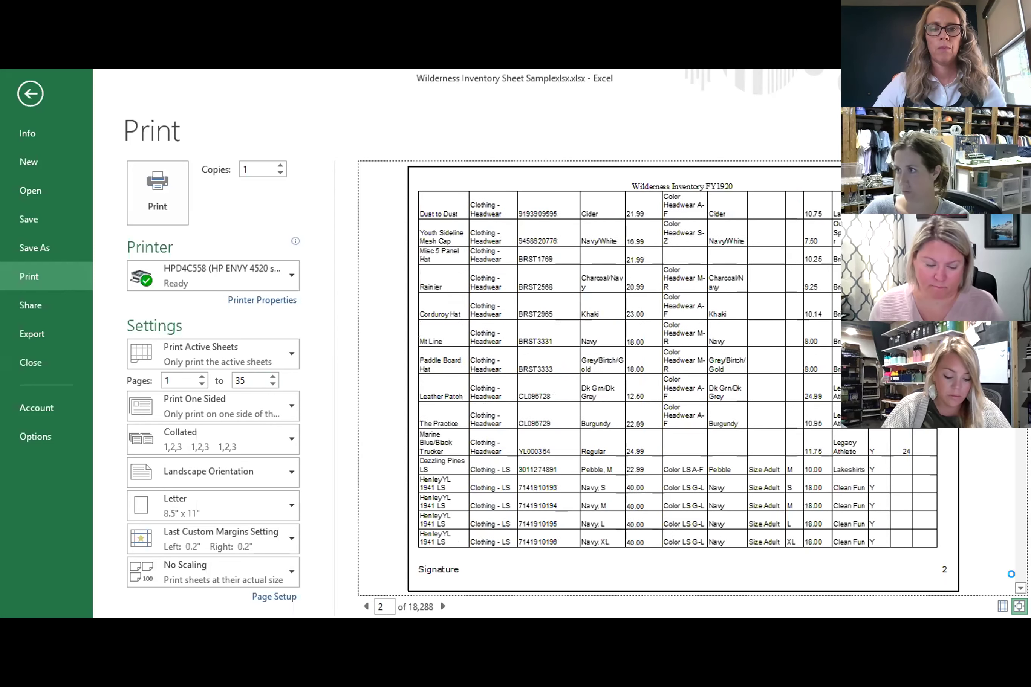
key("Page_Down")
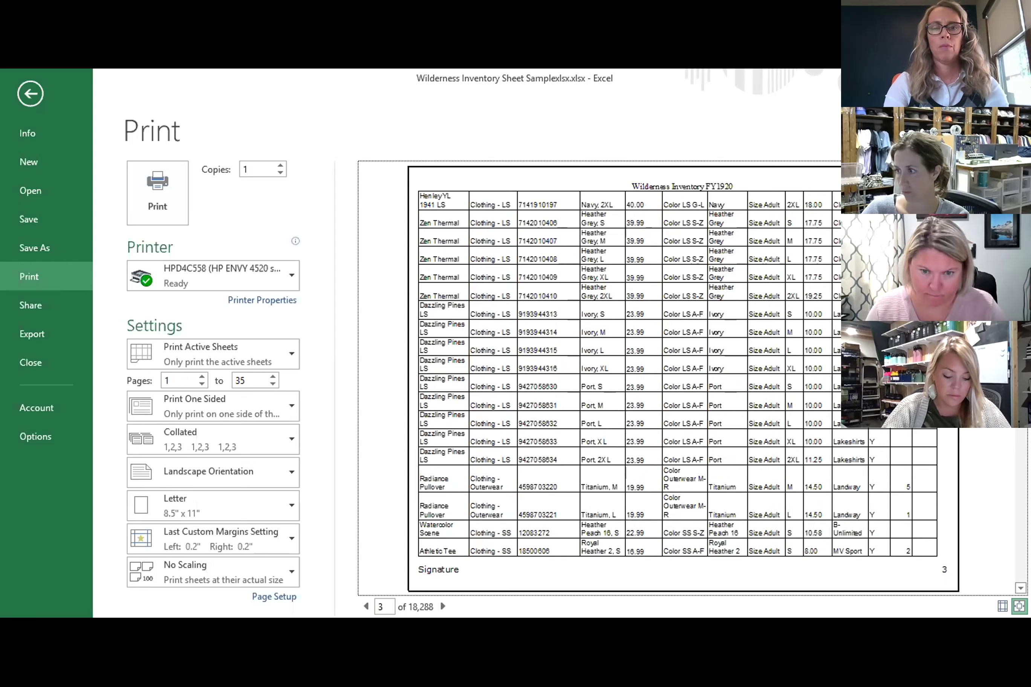
key("Page_Up")
key("Page_Up")
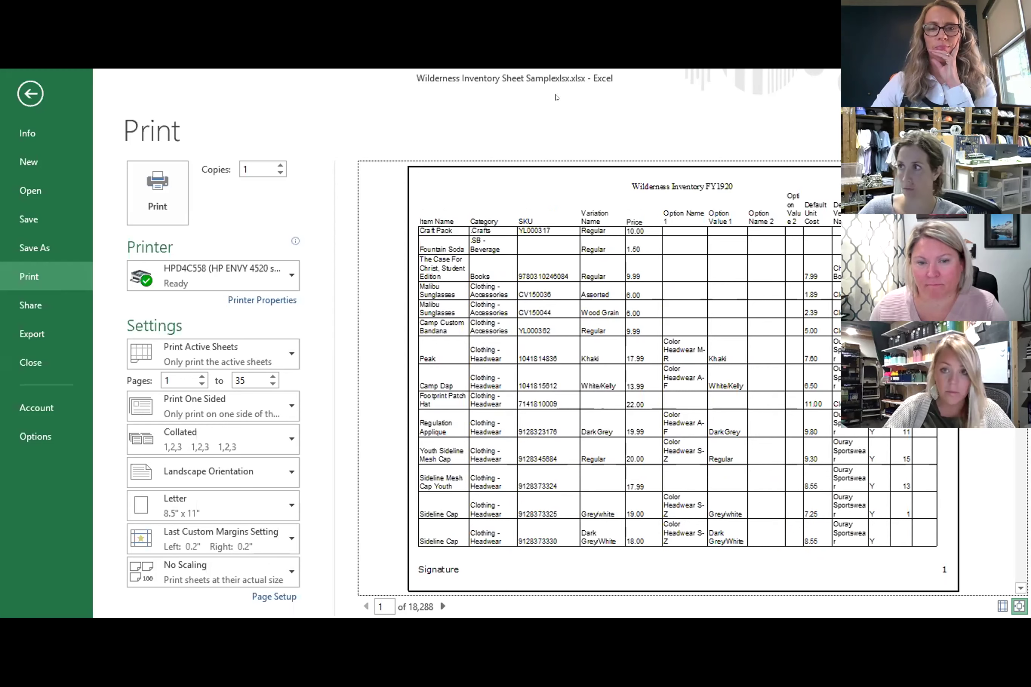
key("Escape")
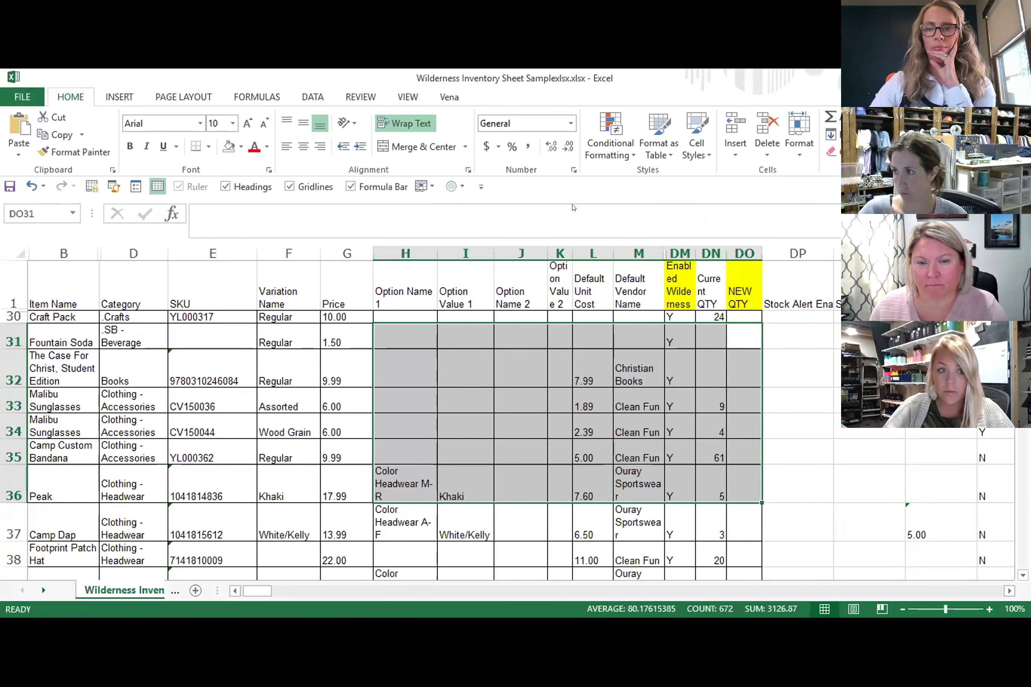
Highlight the NEW QTY cells from the Craft Pack row to the Footprint Patch Hat row, and the Enabled Wilderness header
left_click(729, 391)
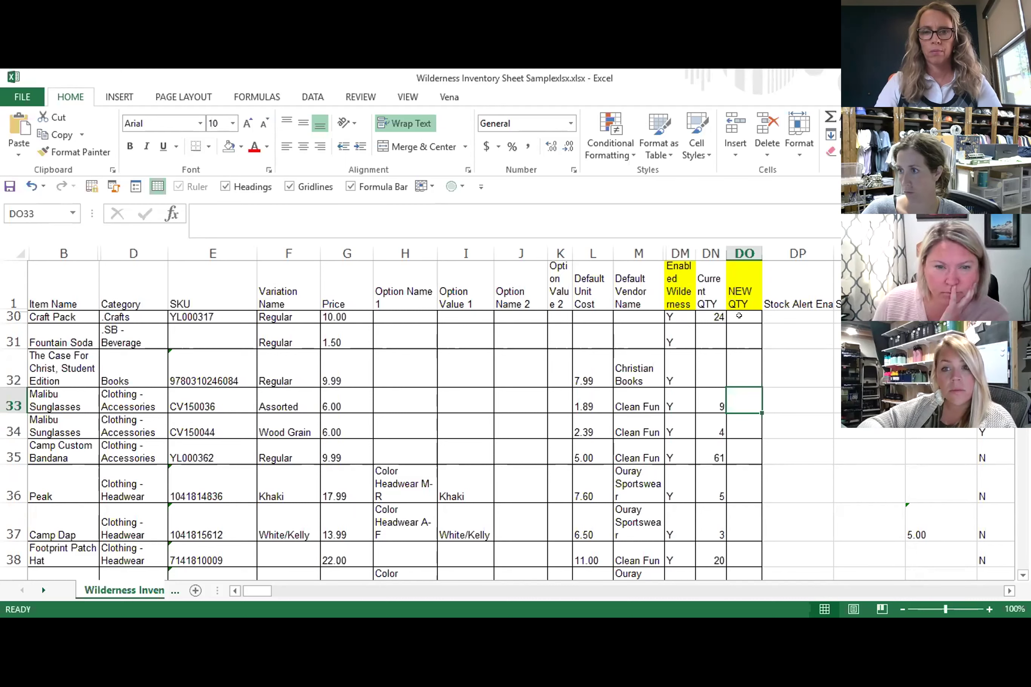
left_click_drag(740, 426, 740, 561)
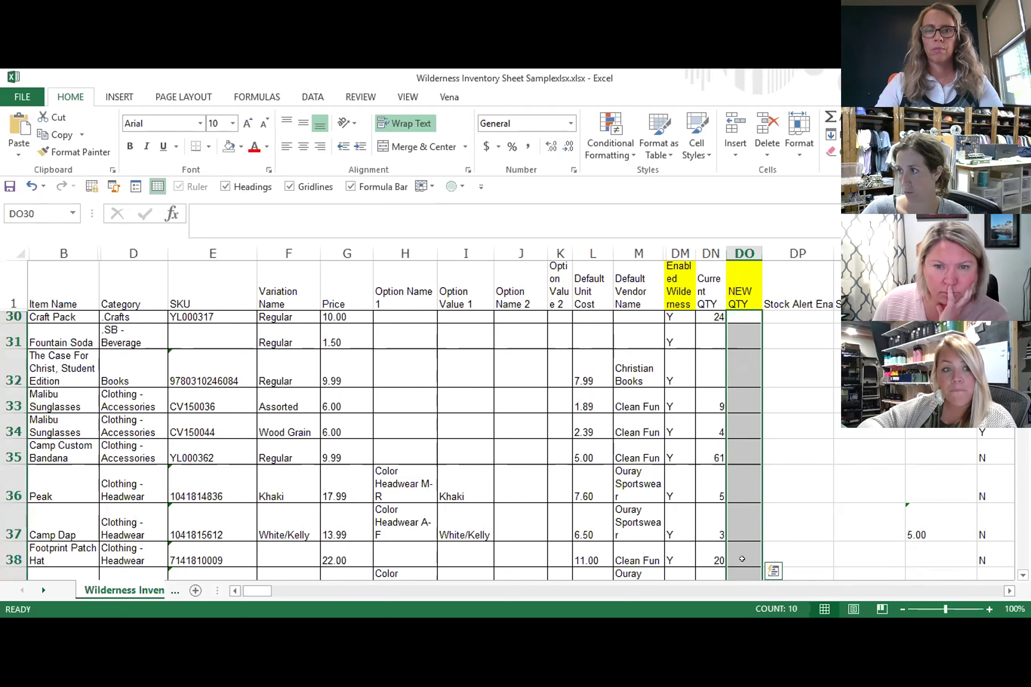
left_click(678, 279)
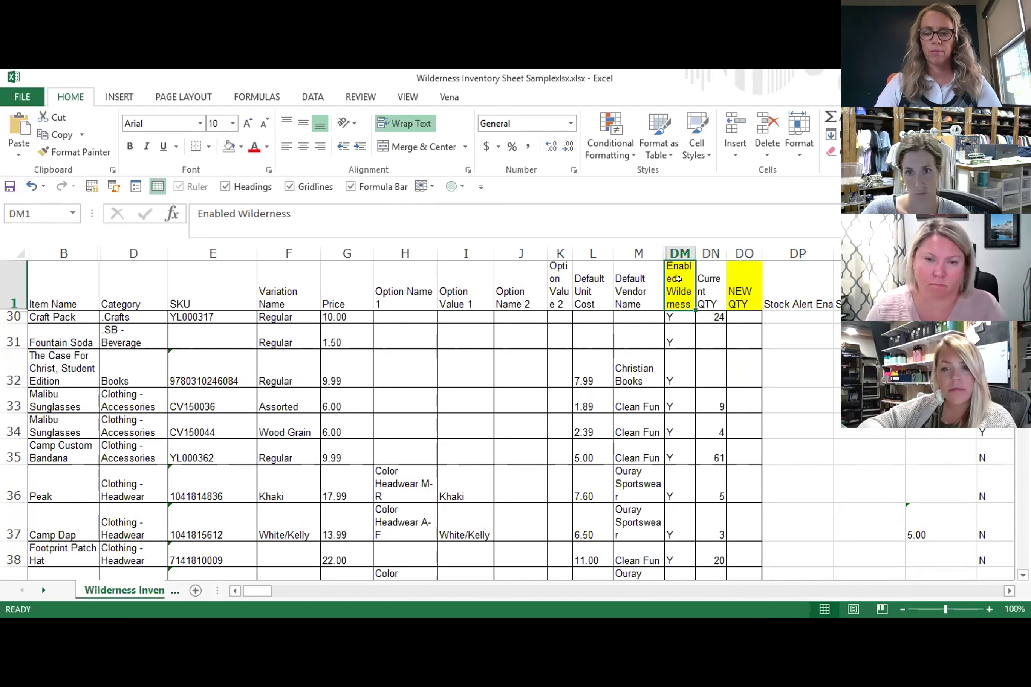
Set the Enabled Wilderness value of the Craft Pack item to N
left_click(671, 315)
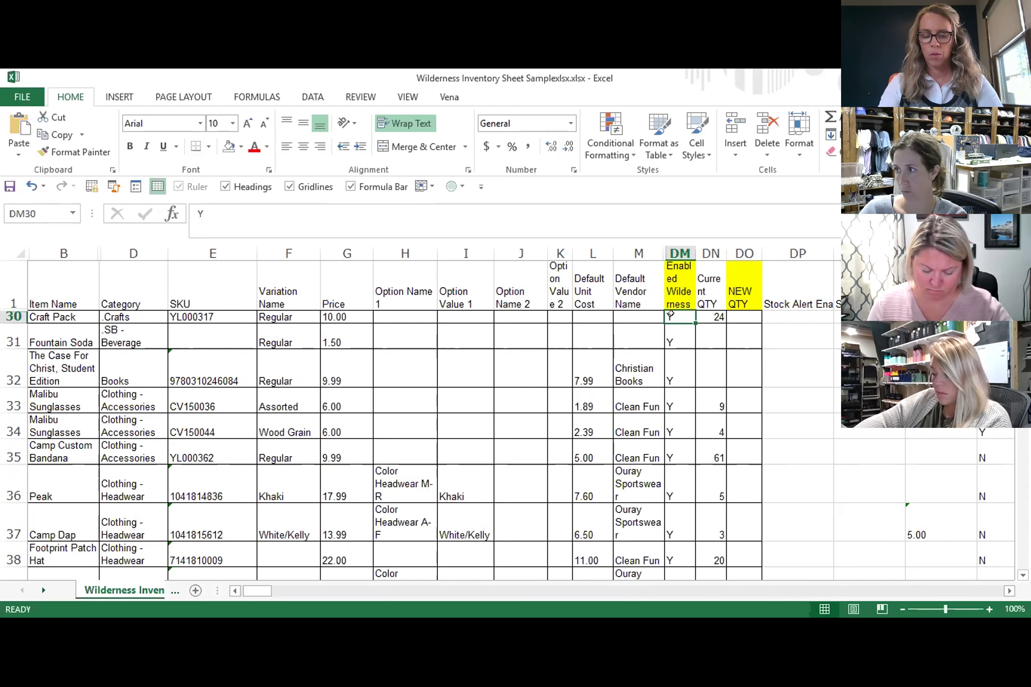
type("N")
left_click(671, 326)
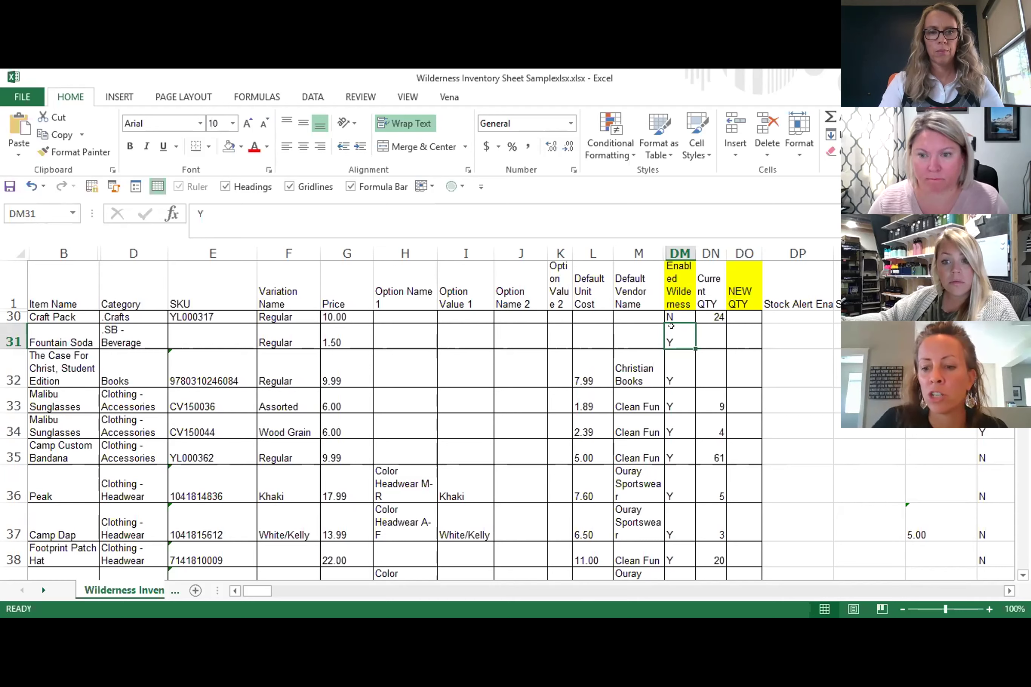
Review the Enabled Wilderness values row by row down to the Regulation Applique item
key("Down")
key("Down")
key("Down")
key("Down")
key("Down")
key("Down")
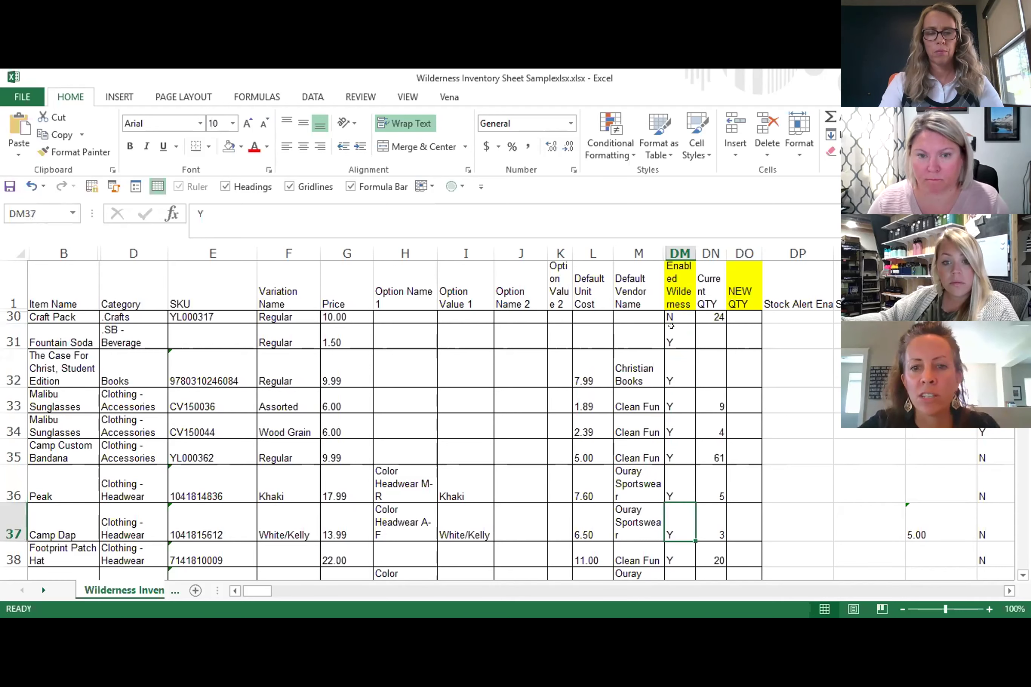
key("Down")
key("Down")
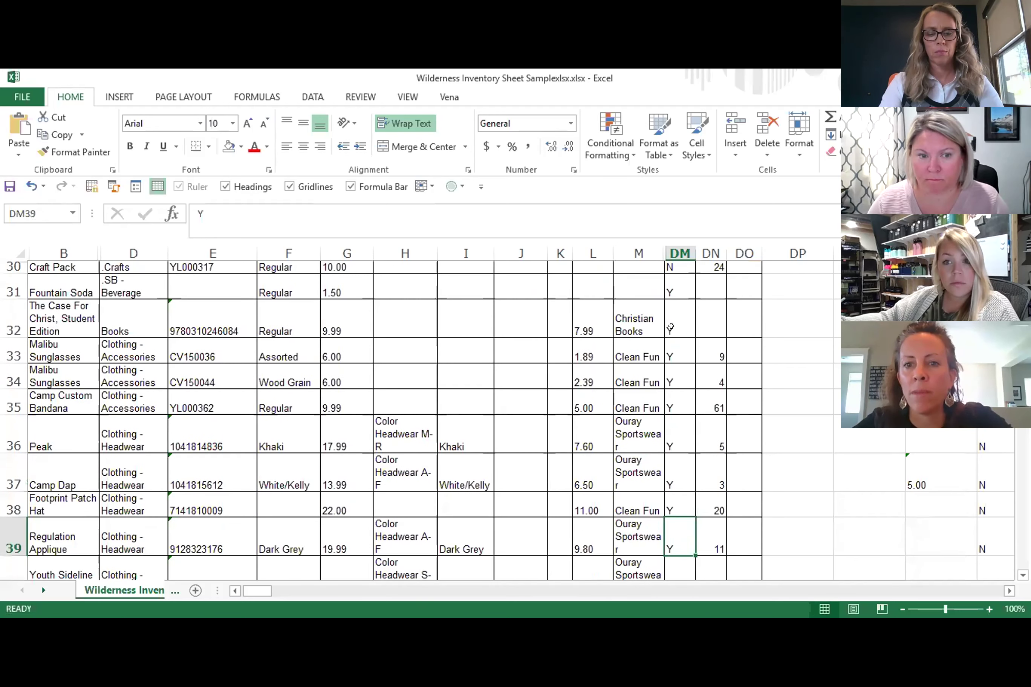